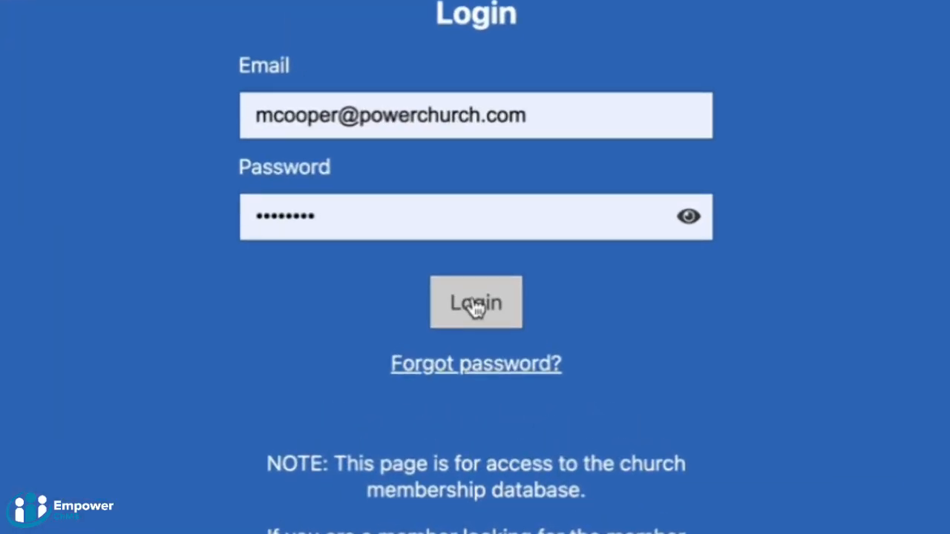
Log in to the church database and open the Member Portal settings in the utility options
{"action": "left_click", "coordinate": [475, 299]}
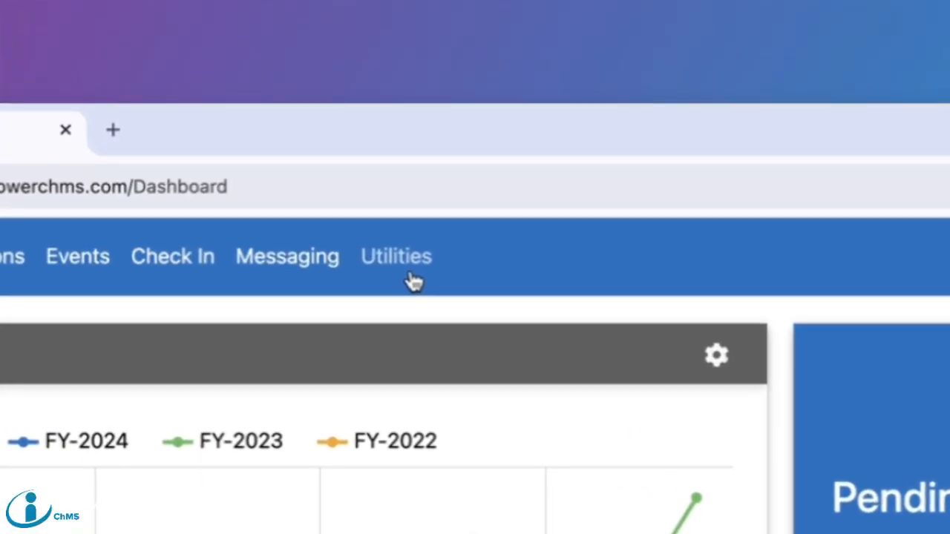
{"action": "left_click", "coordinate": [382, 223]}
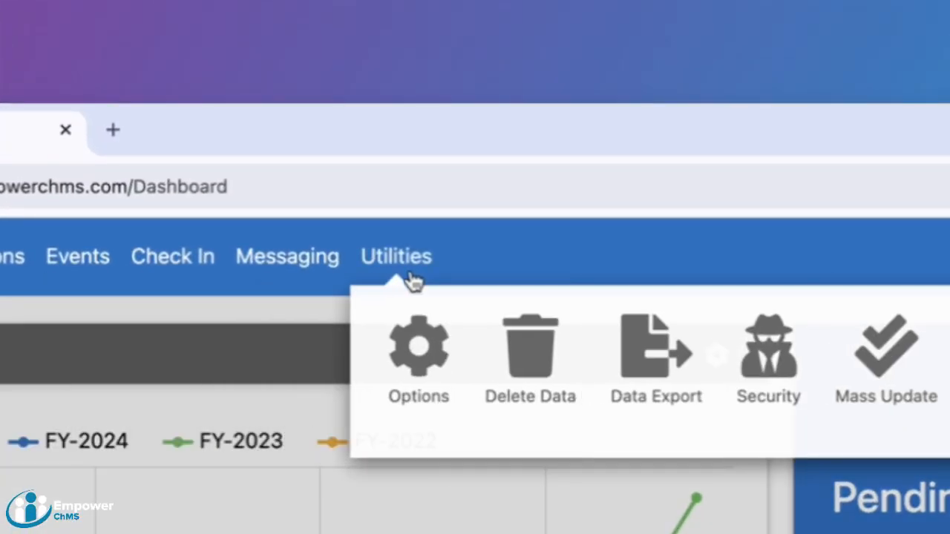
{"action": "left_click", "coordinate": [421, 351]}
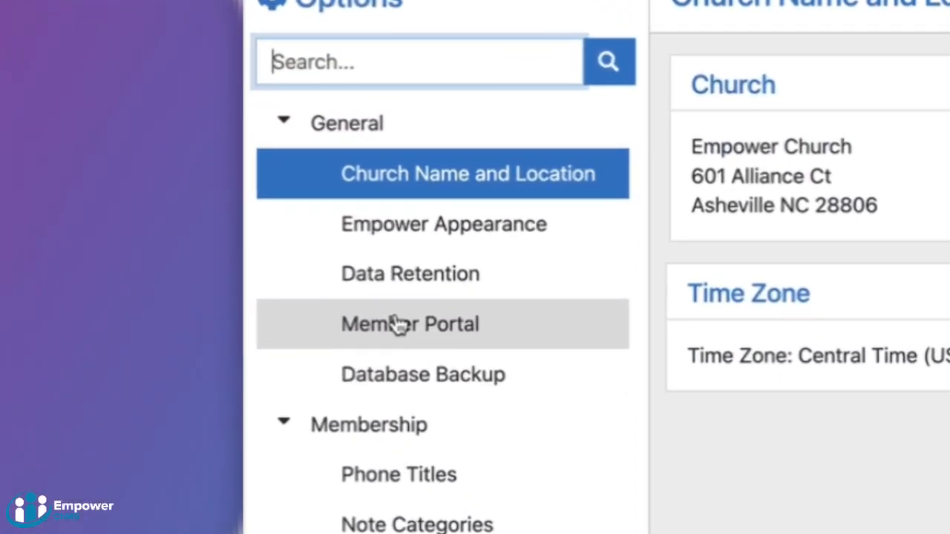
{"action": "left_click", "coordinate": [177, 233]}
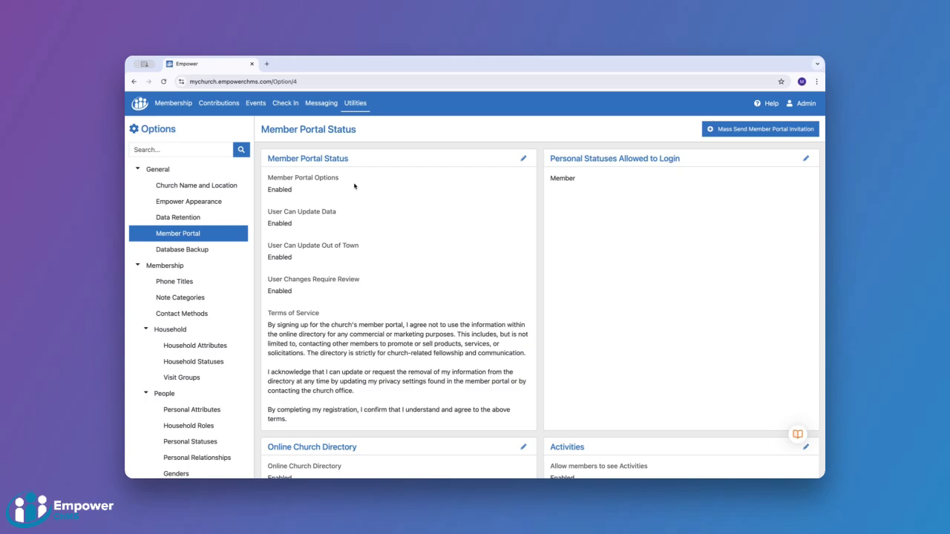
{"action": "scroll", "coordinate": [820, 161], "scroll_direction": "down", "scroll_amount": 3}
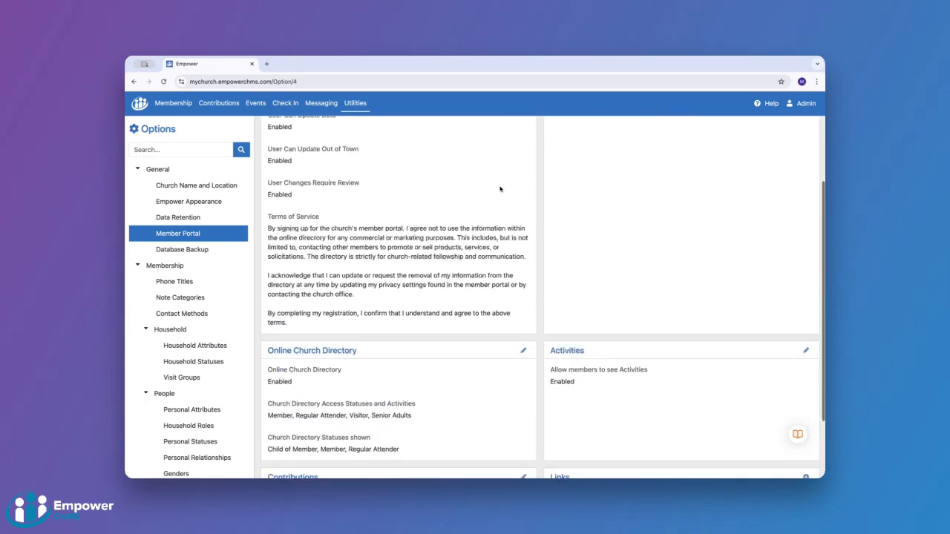
{"action": "scroll", "coordinate": [499, 188], "scroll_direction": "down", "scroll_amount": 2}
{"action": "scroll", "coordinate": [499, 188], "scroll_direction": "up", "scroll_amount": 5}
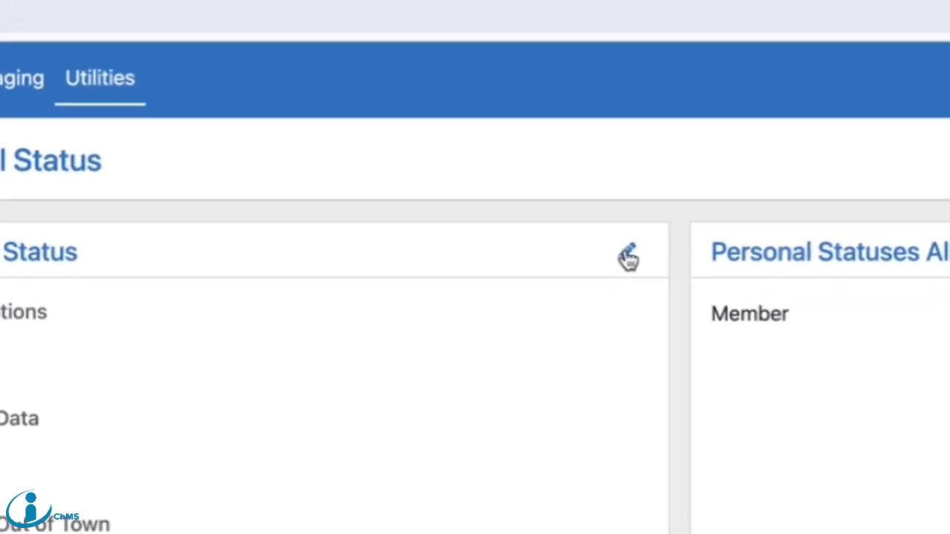
Review the Member Portal Status settings and terms of service, and save with all four portal options set to Enabled
{"action": "left_click", "coordinate": [523, 158]}
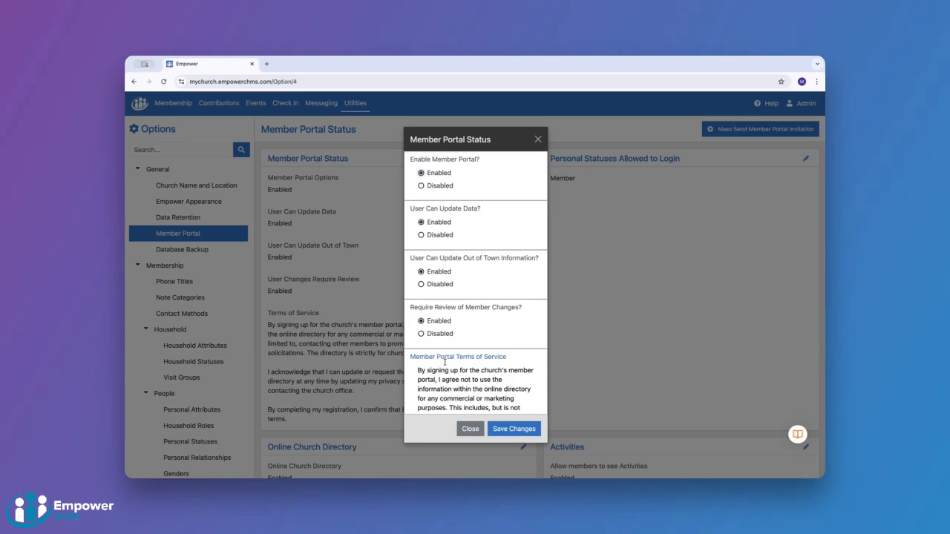
{"action": "scroll", "coordinate": [444, 361], "scroll_direction": "down", "scroll_amount": 3}
{"action": "scroll", "coordinate": [445, 361], "scroll_direction": "up", "scroll_amount": 3}
{"action": "scroll", "coordinate": [440, 376], "scroll_direction": "down", "scroll_amount": 8}
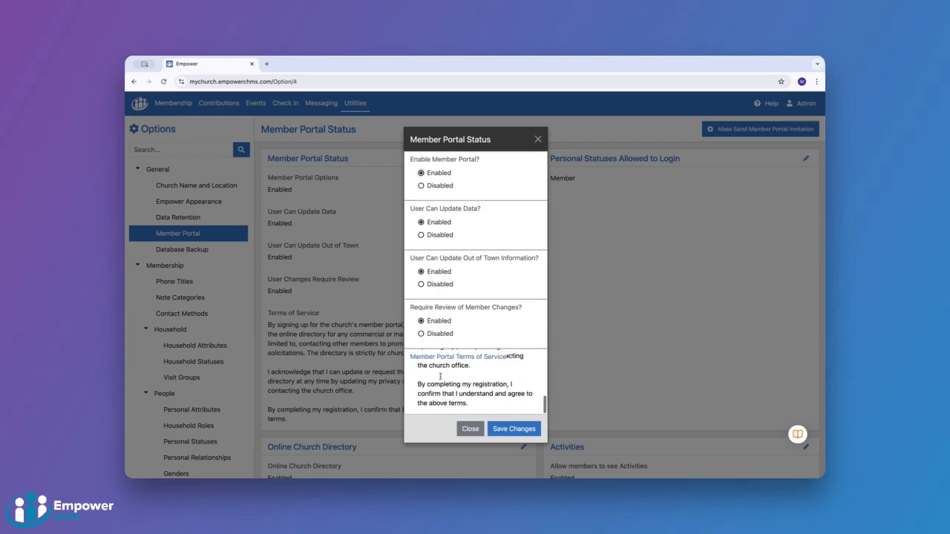
{"action": "scroll", "coordinate": [440, 376], "scroll_direction": "up", "scroll_amount": 8}
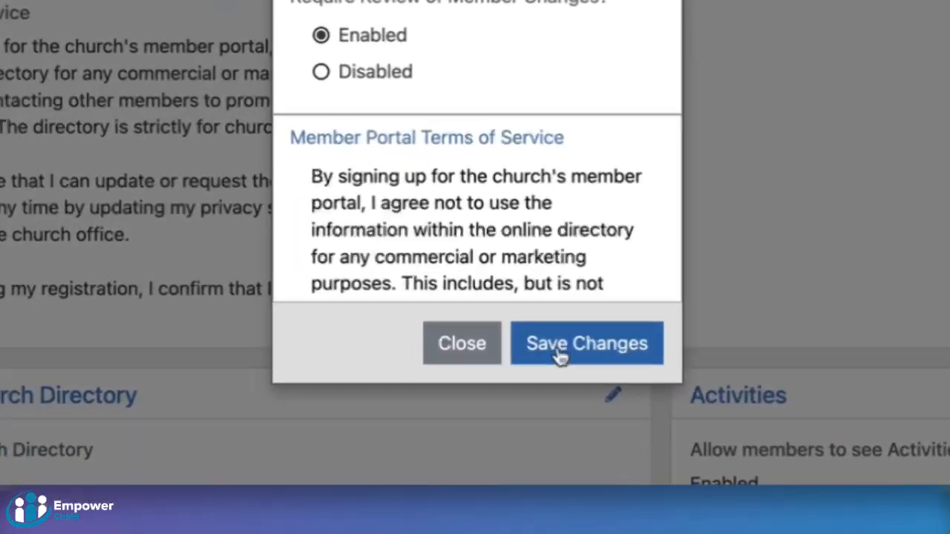
{"action": "left_click", "coordinate": [505, 432]}
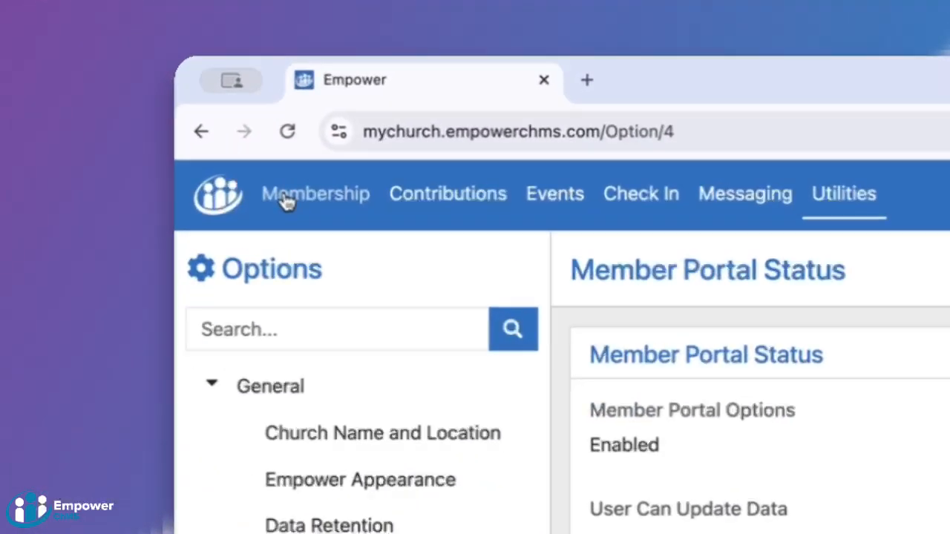
Check personal statuses in the membership records by opening a visitor, a regular attender and a member
{"action": "left_click", "coordinate": [149, 98]}
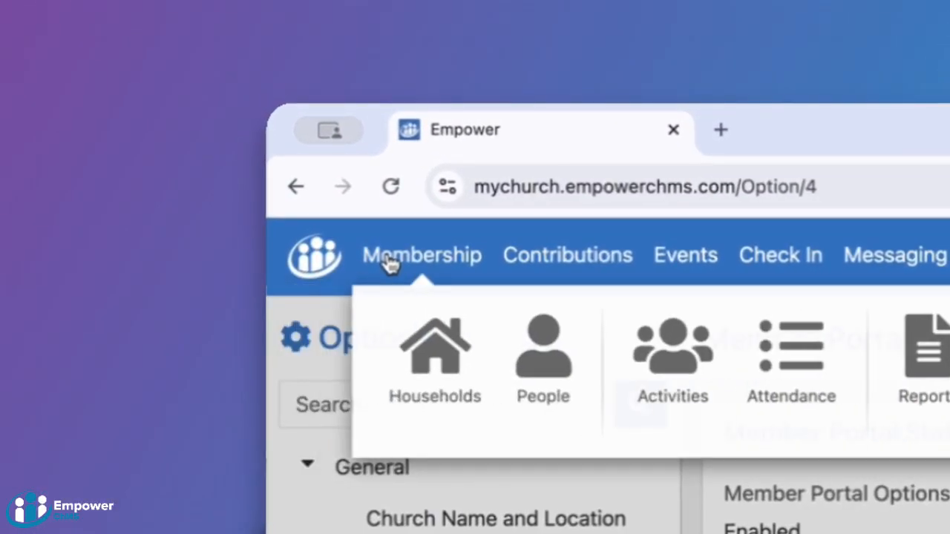
{"action": "left_click", "coordinate": [203, 135]}
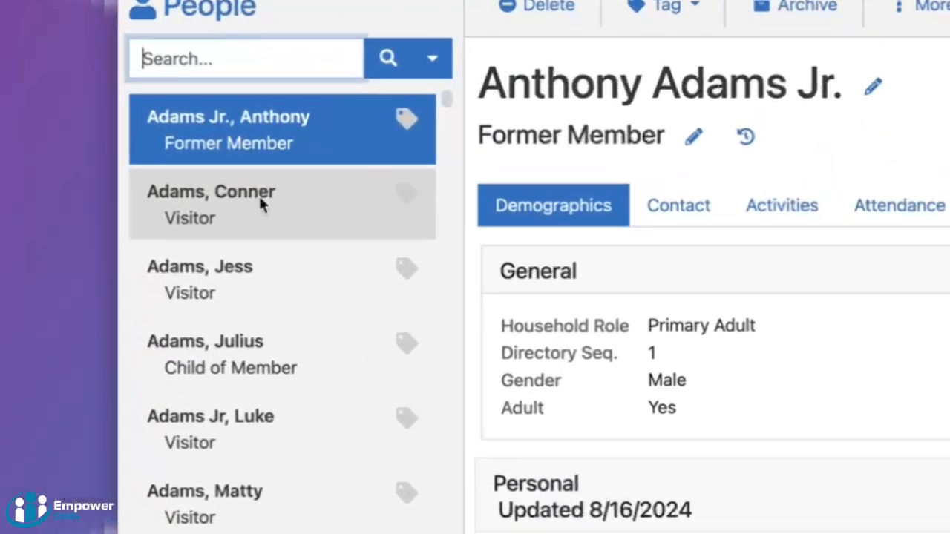
{"action": "left_click", "coordinate": [177, 199]}
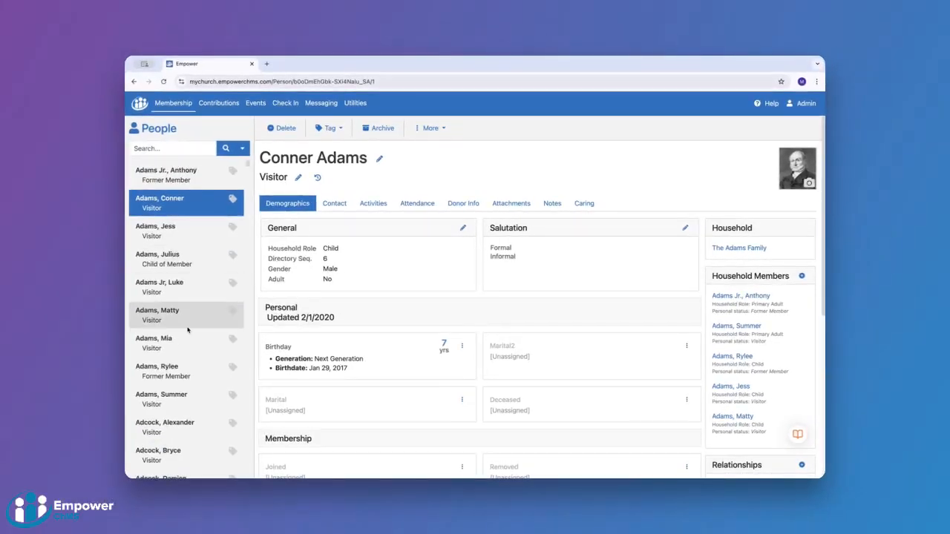
{"action": "scroll", "coordinate": [381, 520], "scroll_direction": "down", "scroll_amount": 5}
{"action": "scroll", "coordinate": [188, 330], "scroll_direction": "down", "scroll_amount": 3}
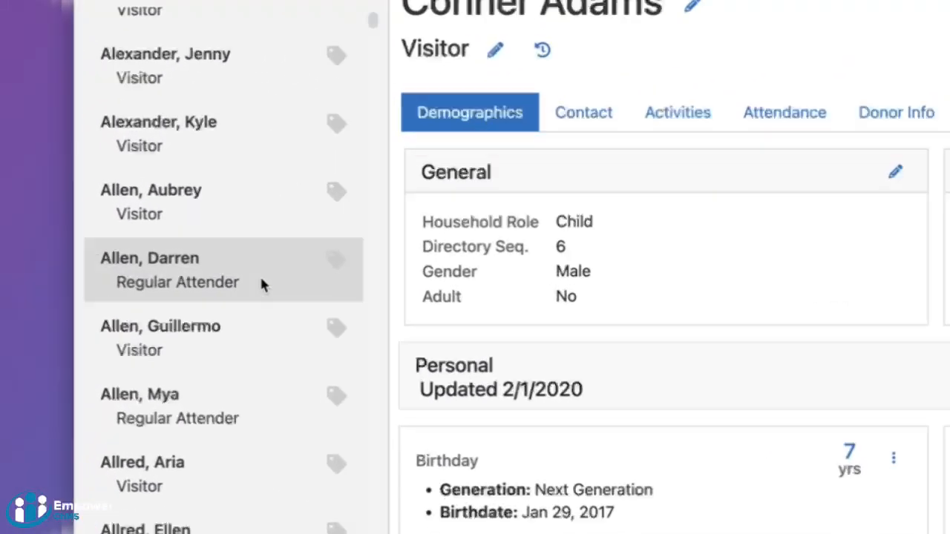
{"action": "left_click", "coordinate": [201, 267]}
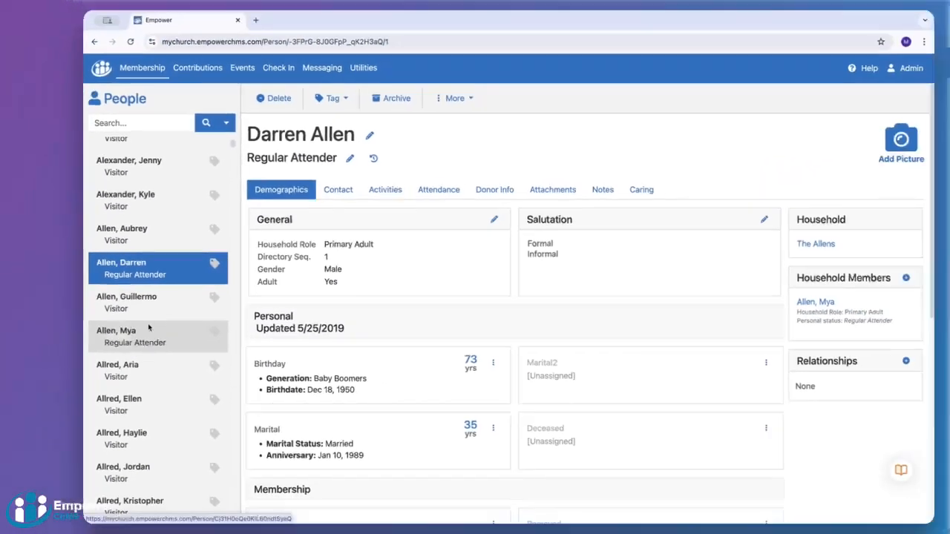
{"action": "scroll", "coordinate": [170, 258], "scroll_direction": "down", "scroll_amount": 3}
{"action": "scroll", "coordinate": [170, 258], "scroll_direction": "down", "scroll_amount": 6}
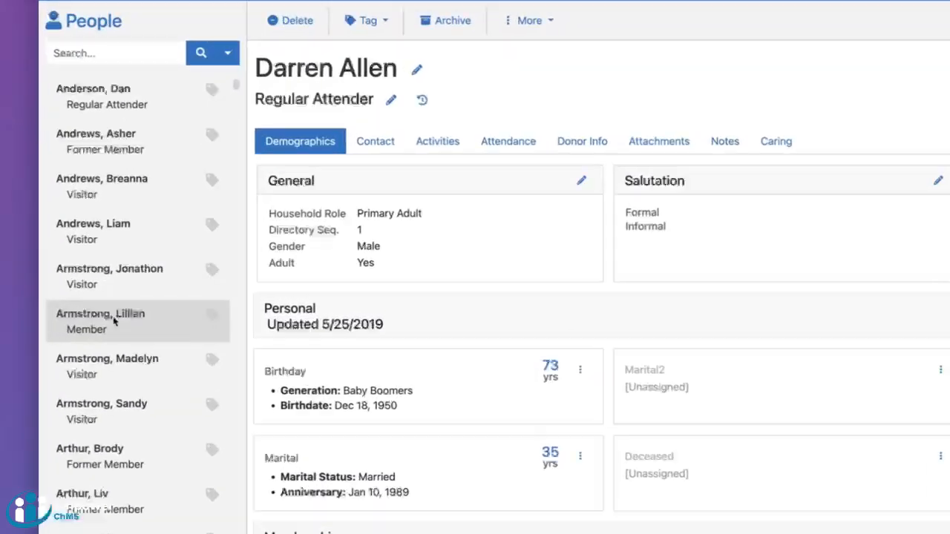
{"action": "left_click", "coordinate": [172, 319]}
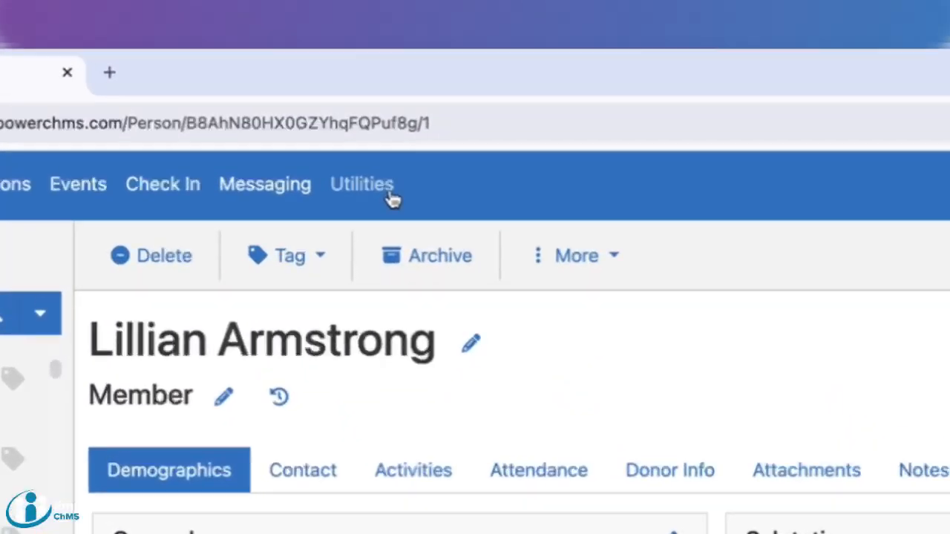
Check which personal statuses may log in to the Member Portal, and view the Personal Statuses options page
{"action": "left_click", "coordinate": [362, 97]}
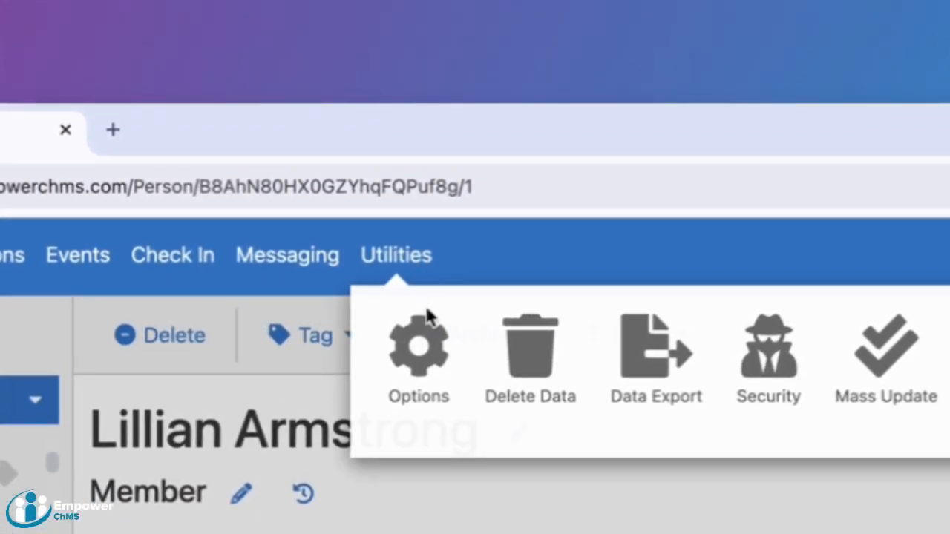
{"action": "left_click", "coordinate": [360, 135]}
{"action": "left_click", "coordinate": [284, 424]}
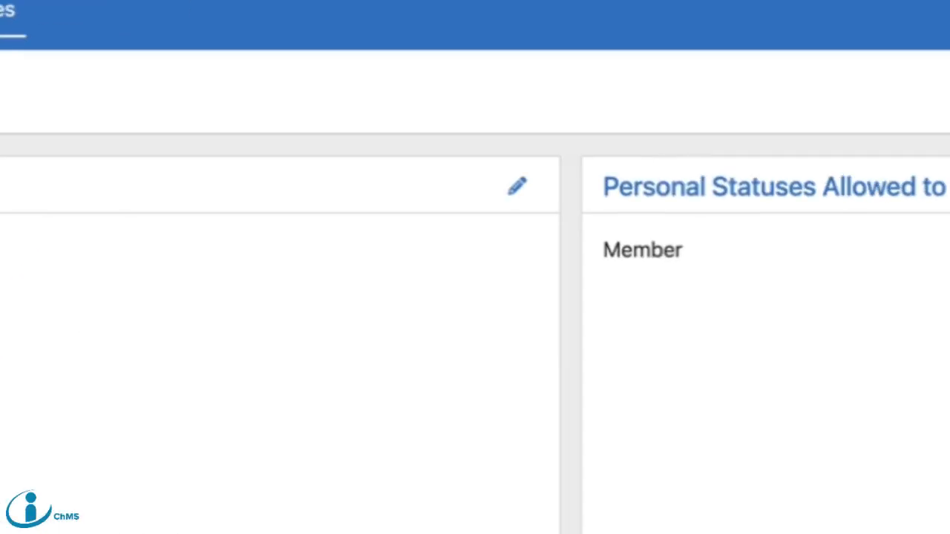
{"action": "left_click", "coordinate": [623, 262]}
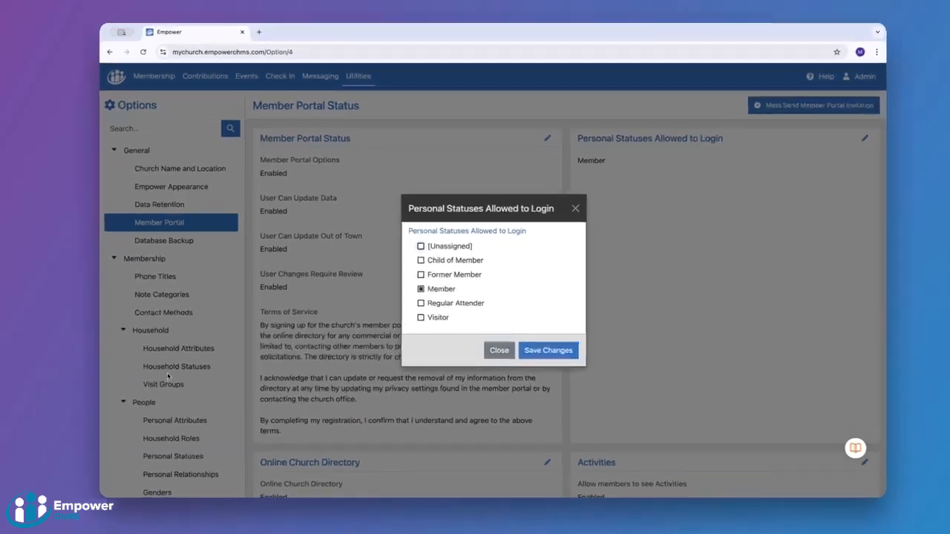
{"action": "left_click", "coordinate": [214, 364]}
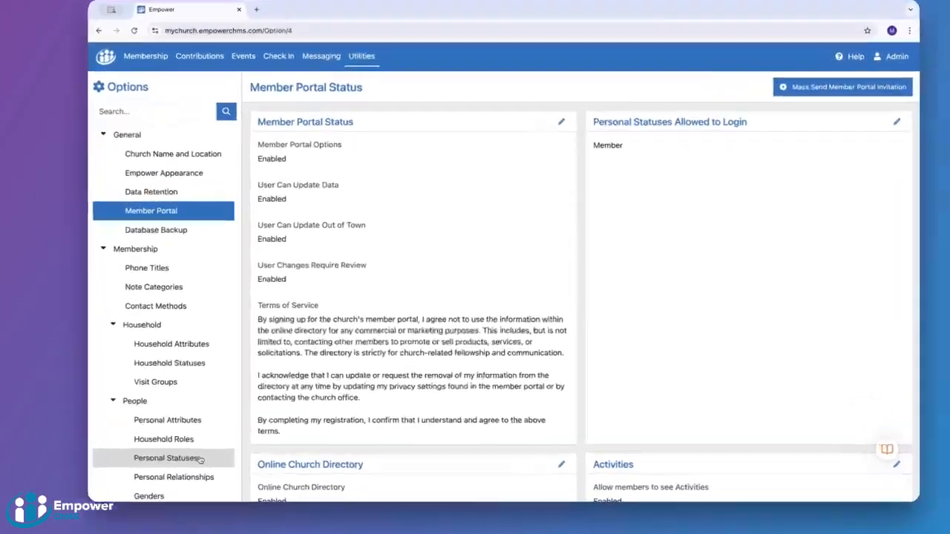
{"action": "left_click", "coordinate": [199, 458]}
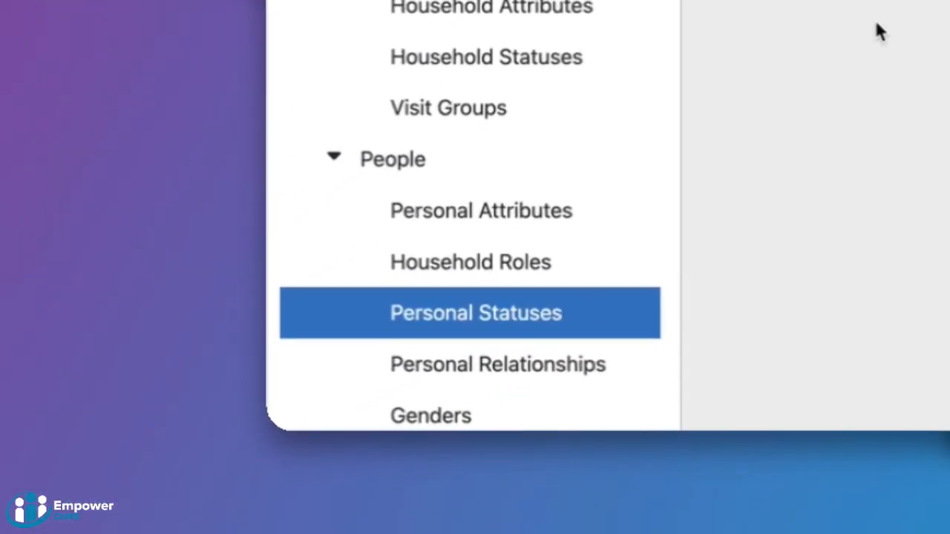
Add Regular Attender and Former Member to the personal statuses allowed to log in to the Member Portal, and save
{"action": "left_click", "coordinate": [420, 330]}
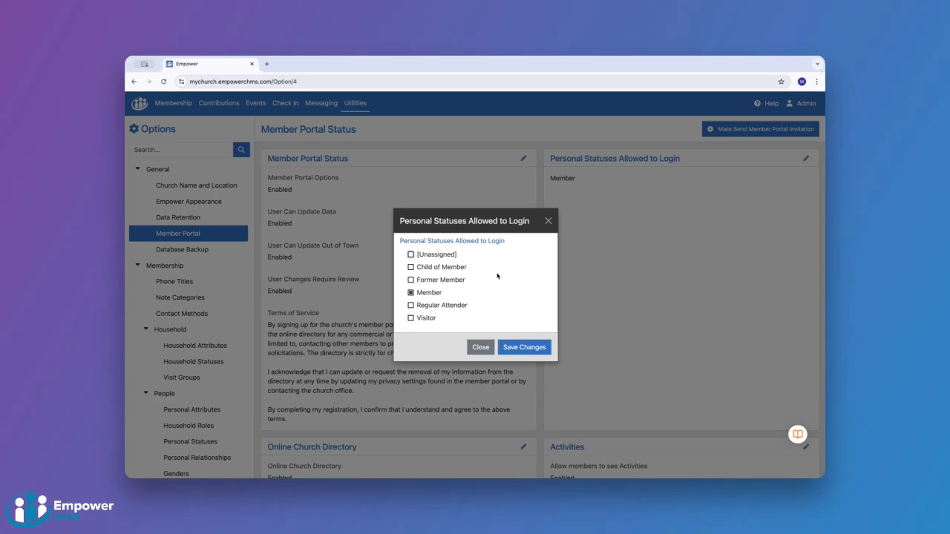
{"action": "left_click", "coordinate": [421, 305]}
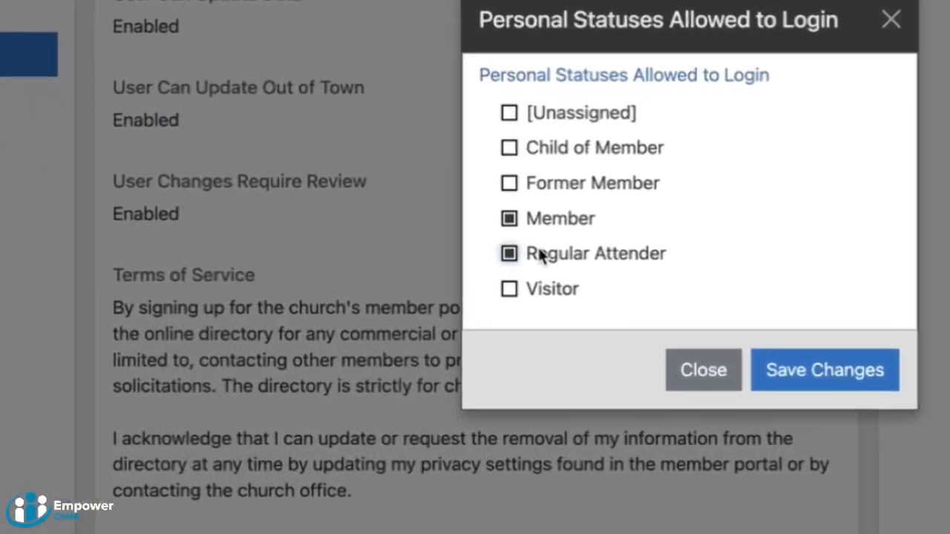
{"action": "left_click", "coordinate": [438, 280]}
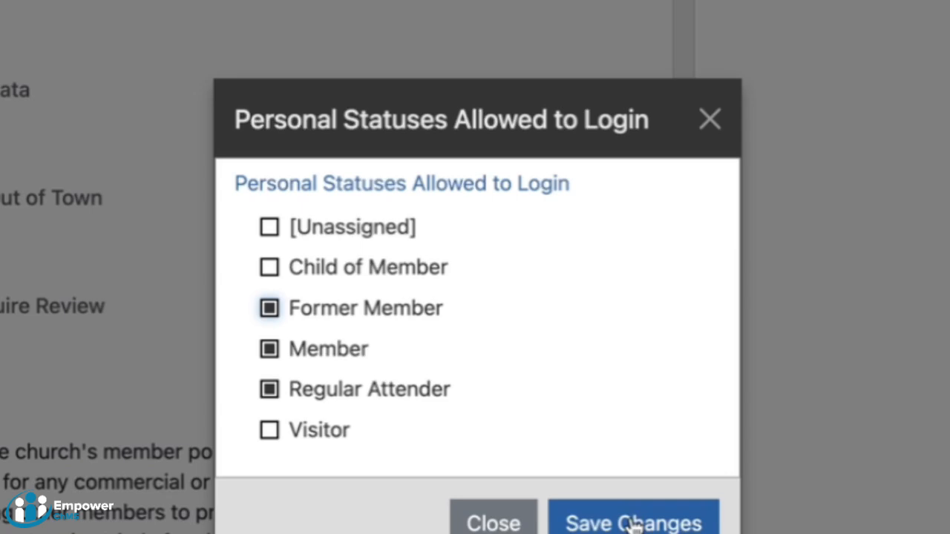
{"action": "left_click", "coordinate": [631, 524]}
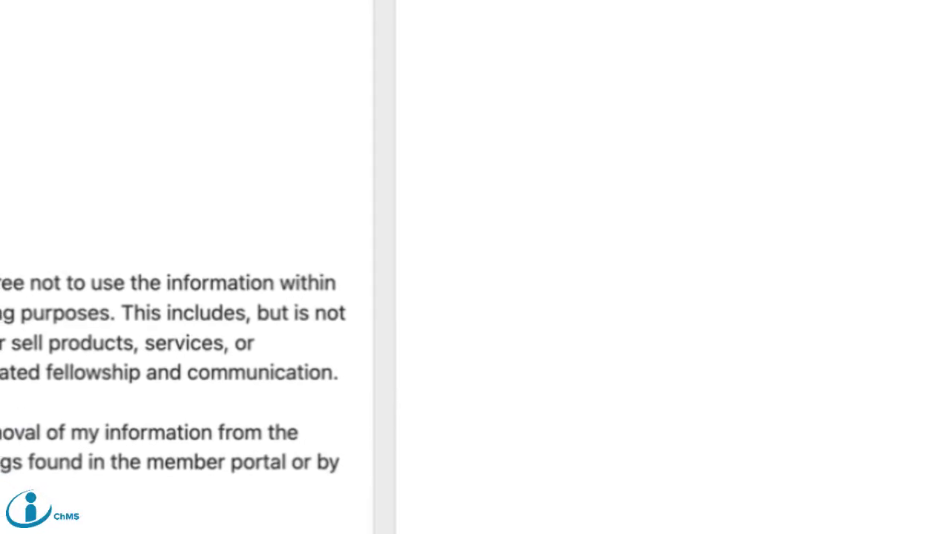
Remove Visitor and Regular Attender from the personal statuses allowed to view the online church directory
{"action": "scroll", "coordinate": [744, 144], "scroll_direction": "down", "scroll_amount": 3}
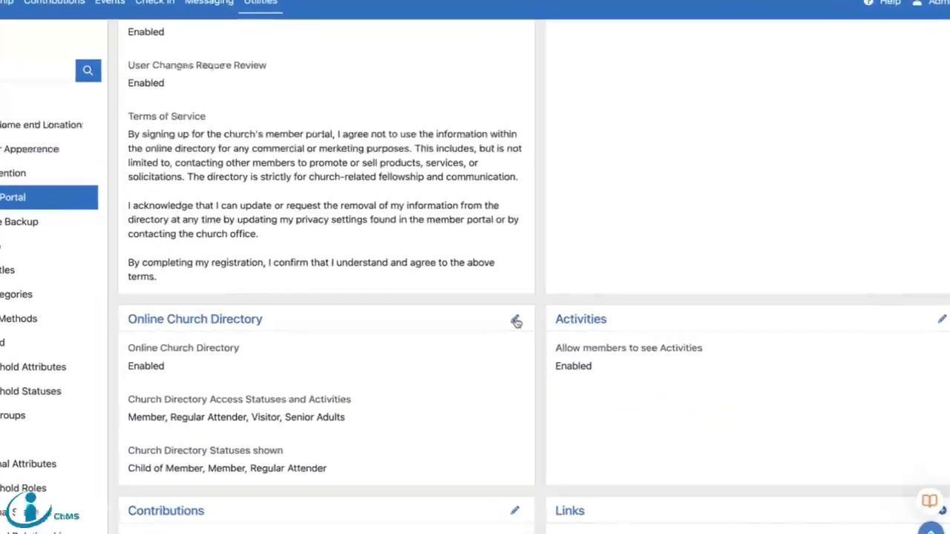
{"action": "left_click", "coordinate": [523, 315]}
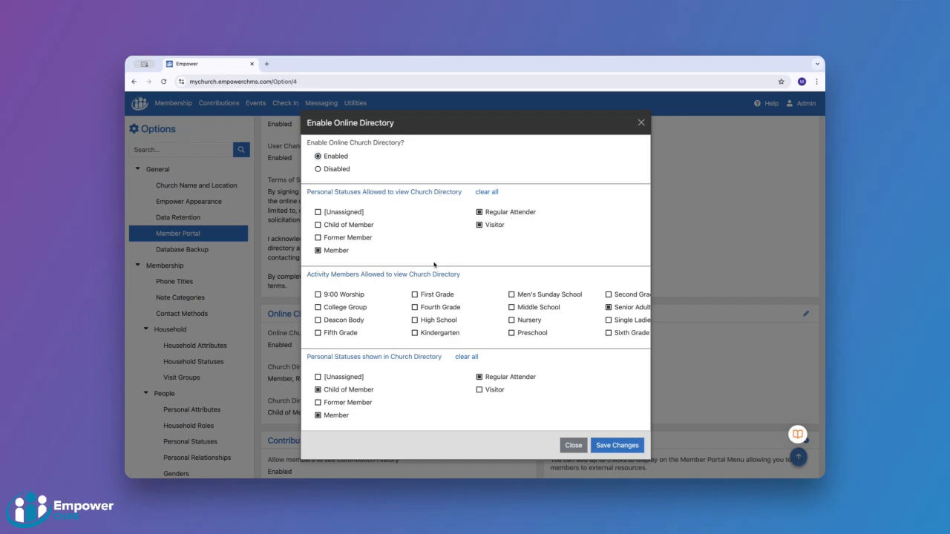
{"action": "left_click", "coordinate": [496, 226]}
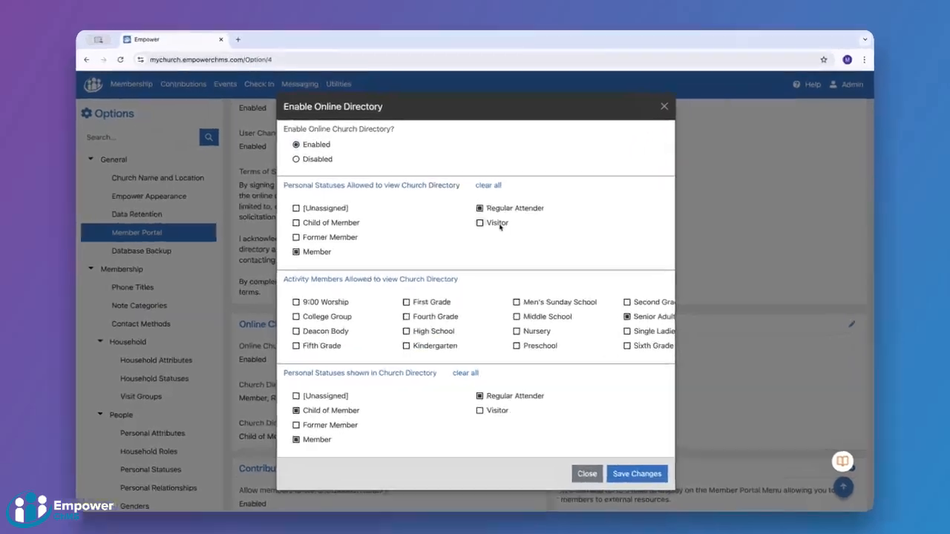
{"action": "left_click", "coordinate": [512, 210]}
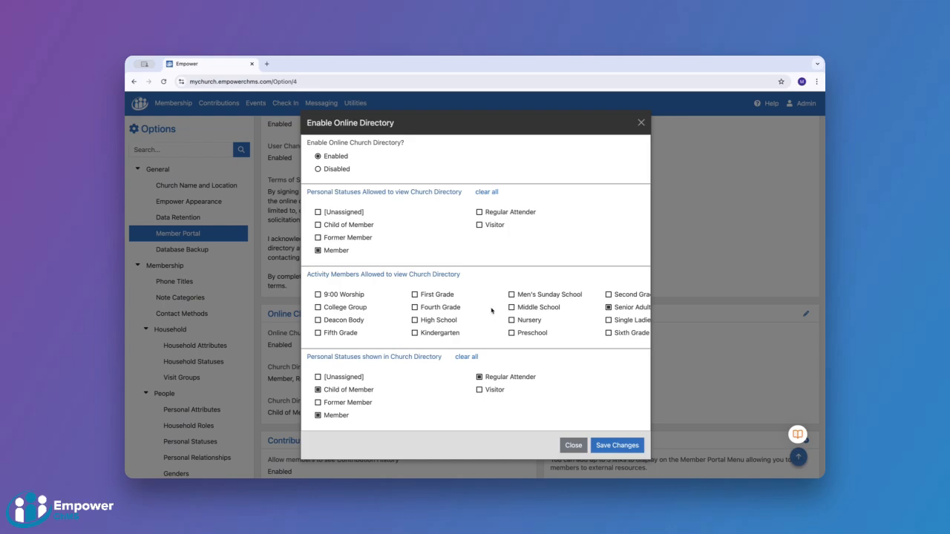
Look through the activities allowed to view the directory, add Former Member to the statuses shown in it, and save
{"action": "scroll", "coordinate": [550, 296], "scroll_direction": "right", "scroll_amount": 2}
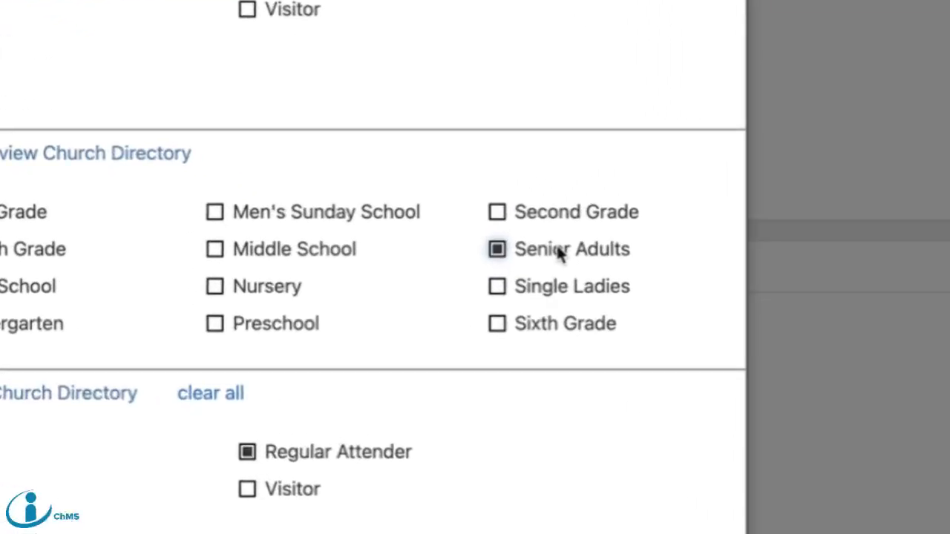
{"action": "scroll", "coordinate": [443, 302], "scroll_direction": "left", "scroll_amount": 3}
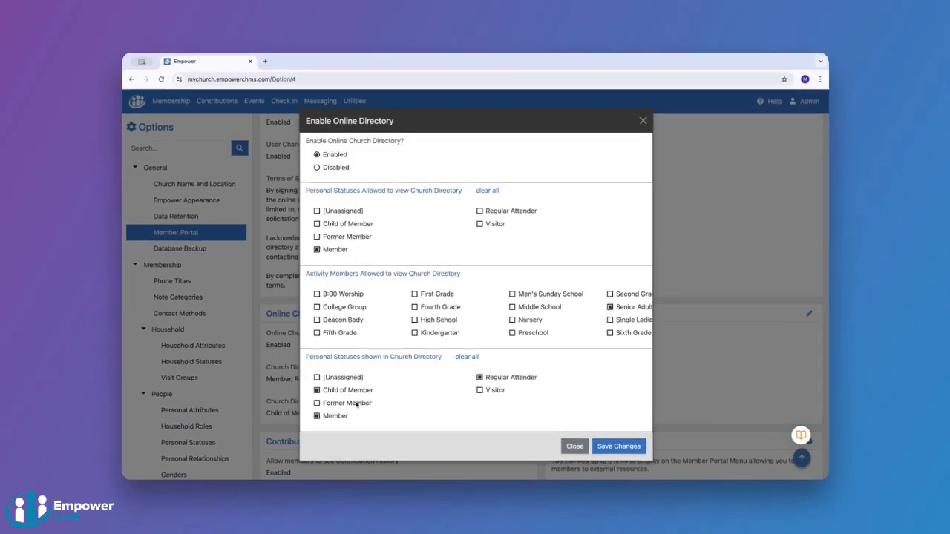
{"action": "left_click", "coordinate": [356, 403]}
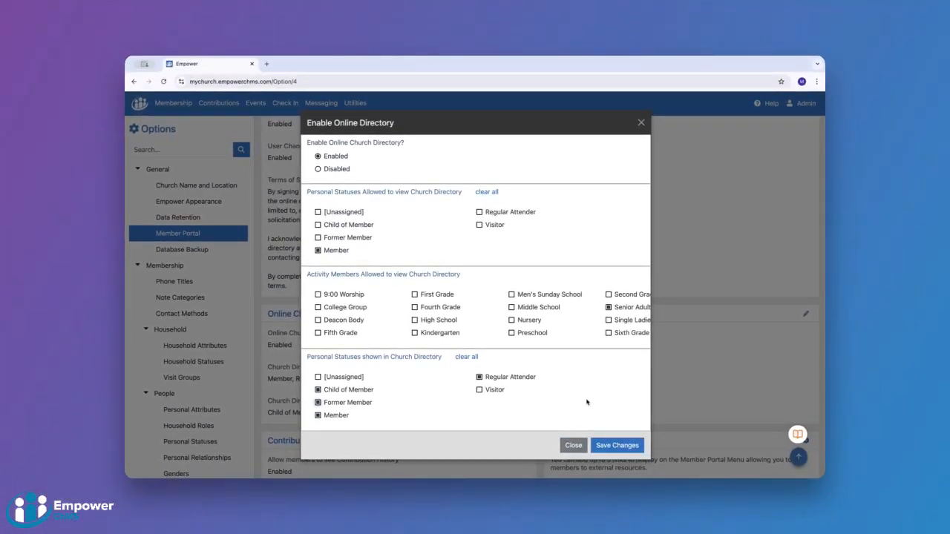
{"action": "left_click", "coordinate": [610, 446]}
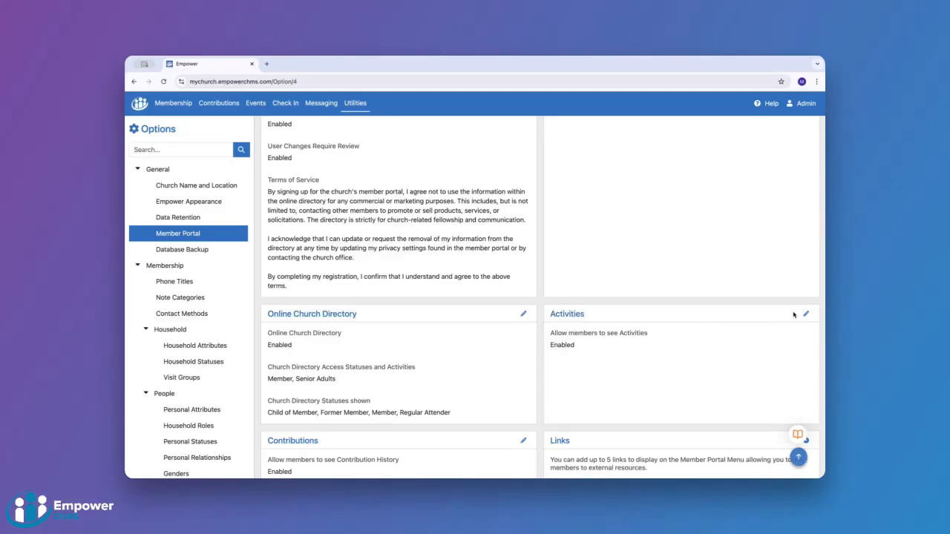
Save the Member Portal activities and contribution history settings as Enabled, leaving the online giving URL empty
{"action": "left_click", "coordinate": [942, 282]}
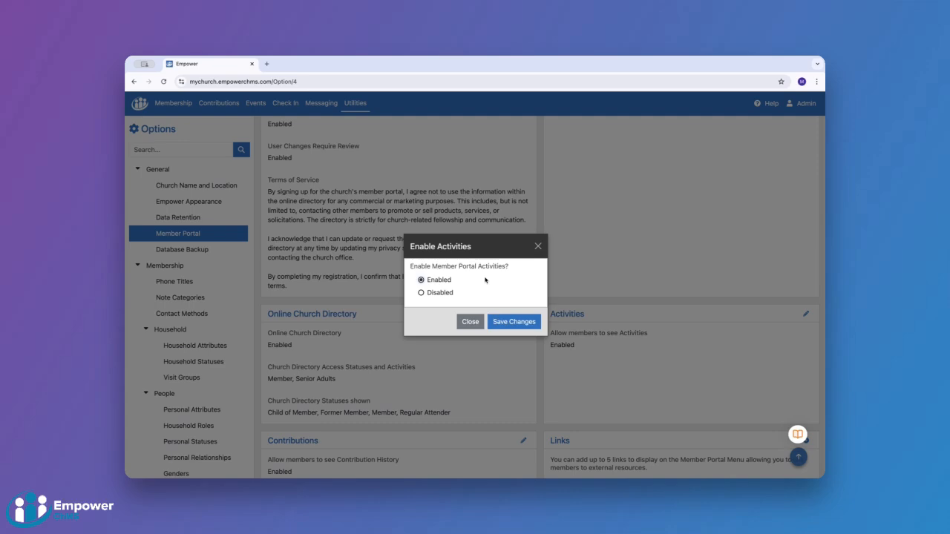
{"action": "left_click", "coordinate": [519, 322]}
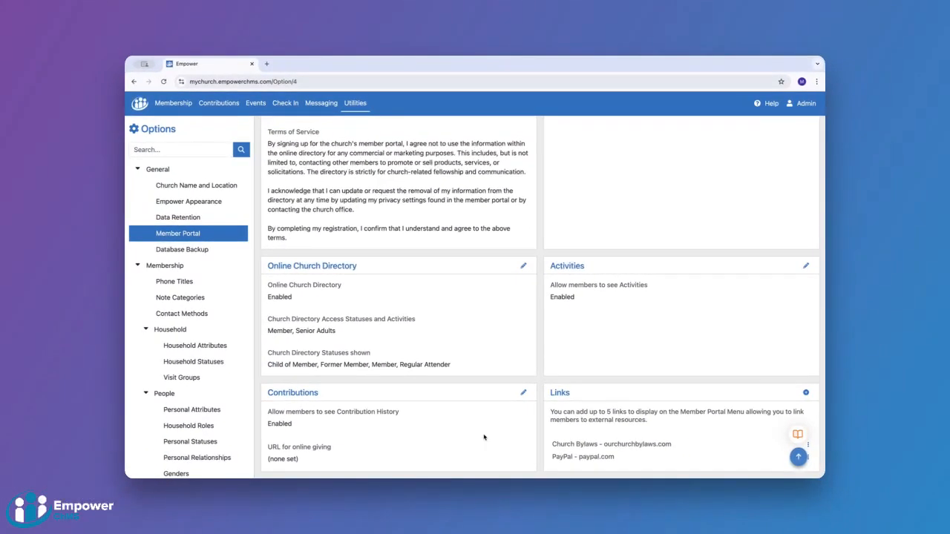
{"action": "left_click", "coordinate": [523, 394]}
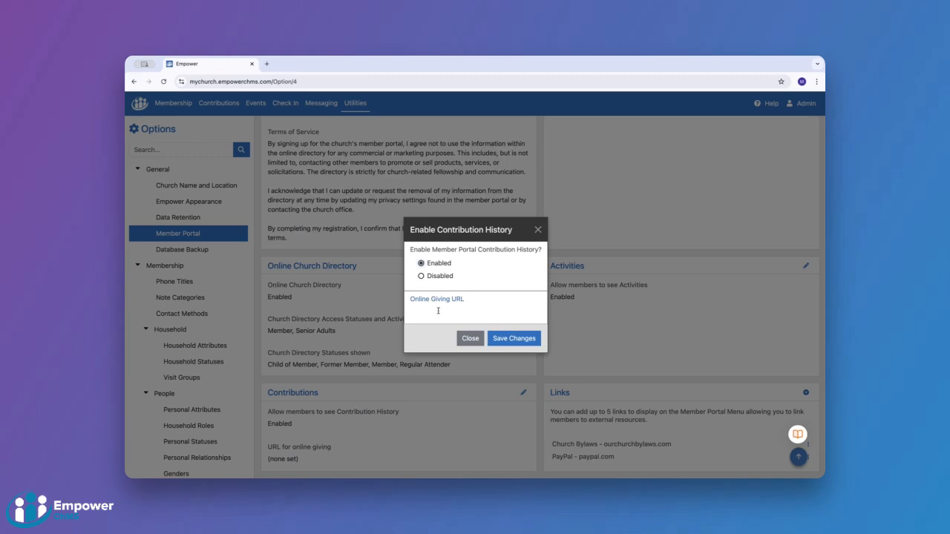
{"action": "left_click", "coordinate": [514, 338]}
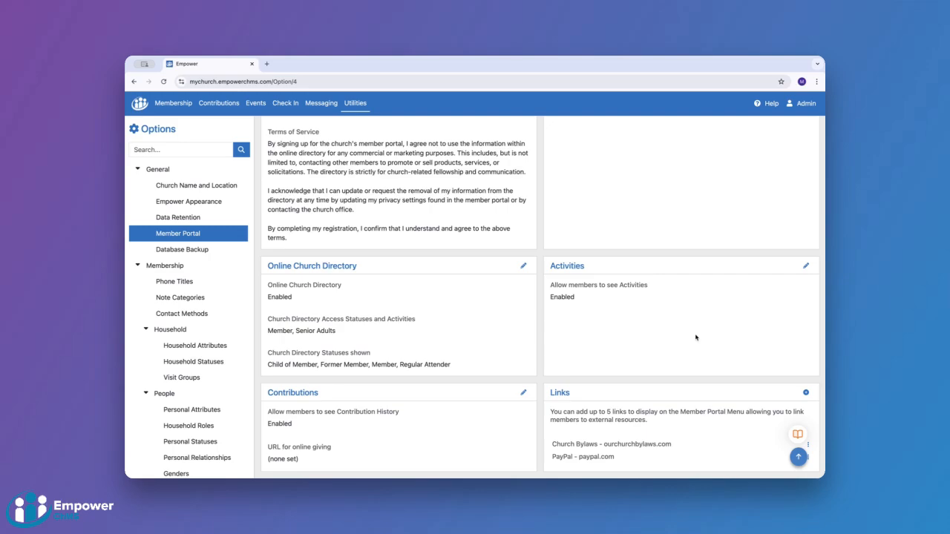
{"action": "scroll", "coordinate": [695, 337], "scroll_direction": "up", "scroll_amount": 5}
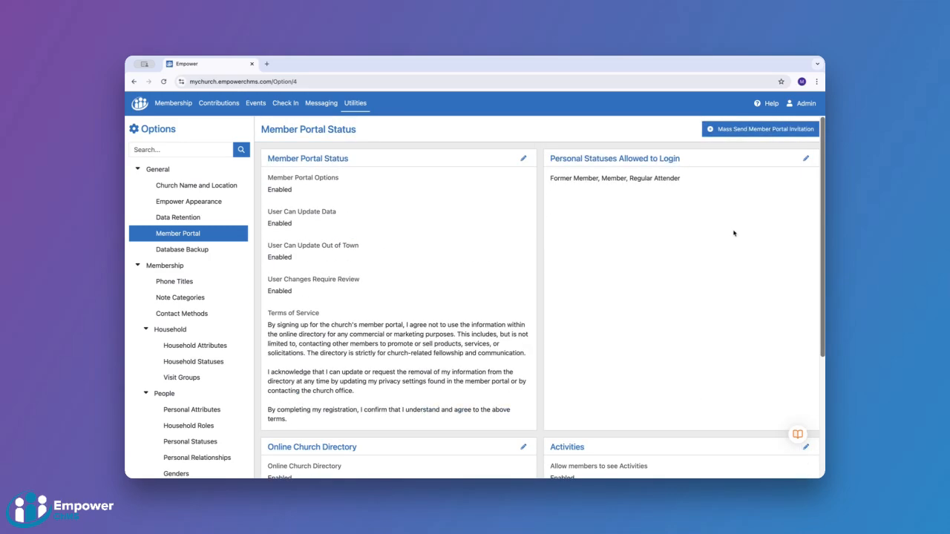